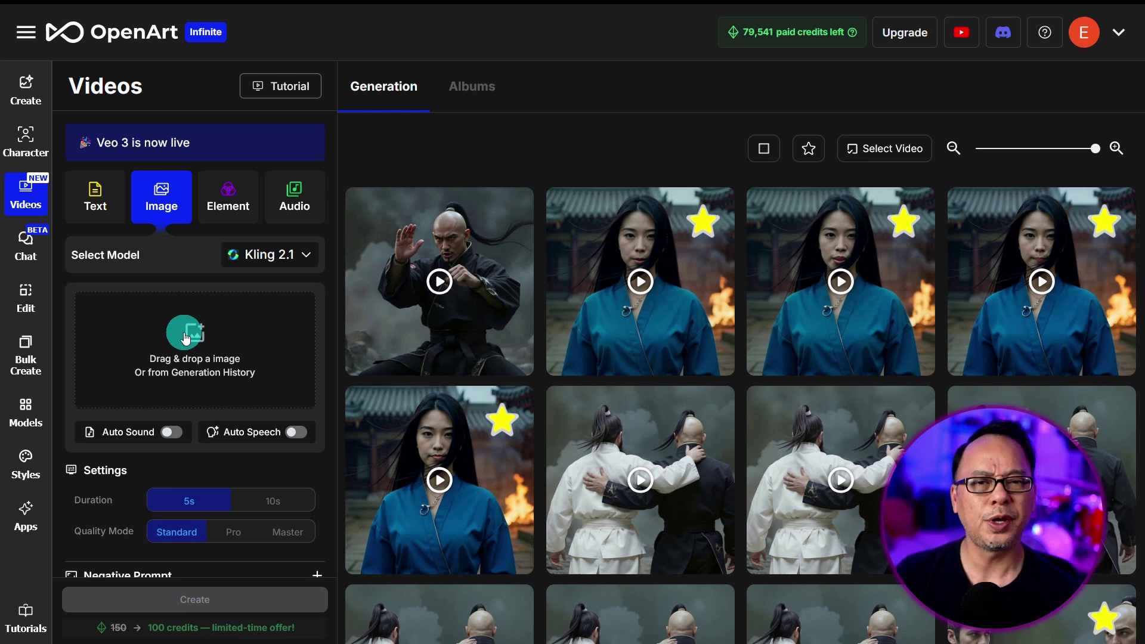
Zoom the page in and pick the woman-in-blue-robe image from History as the start frame
{"action": "key", "text": "ctrl+plus"}
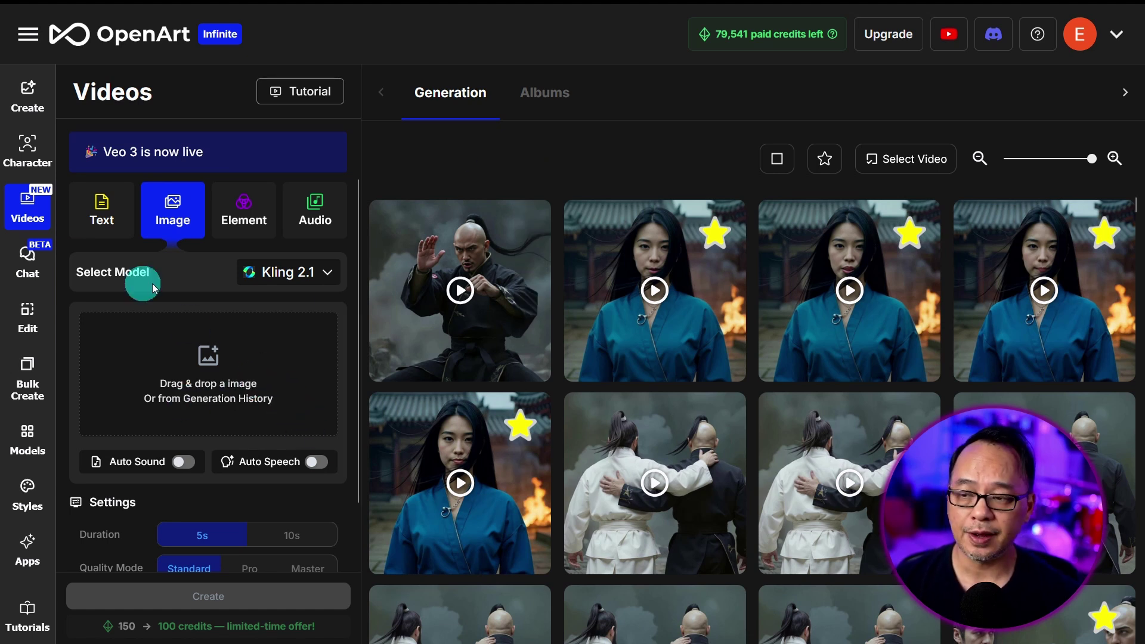
{"action": "mouse_move", "coordinate": [102, 220]}
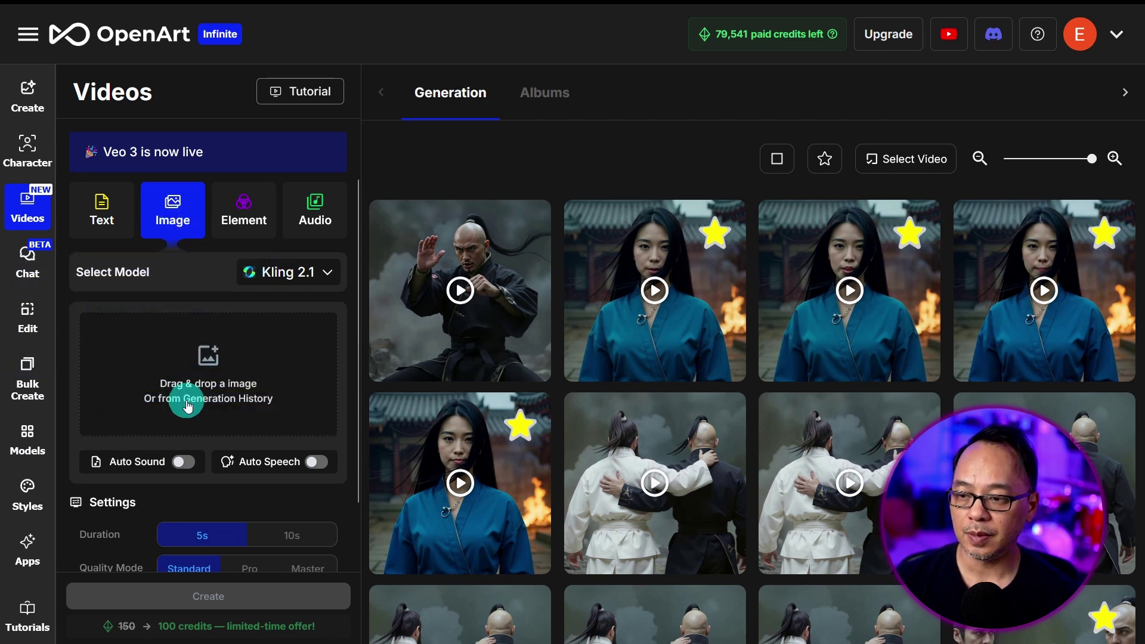
{"action": "left_click", "coordinate": [217, 364]}
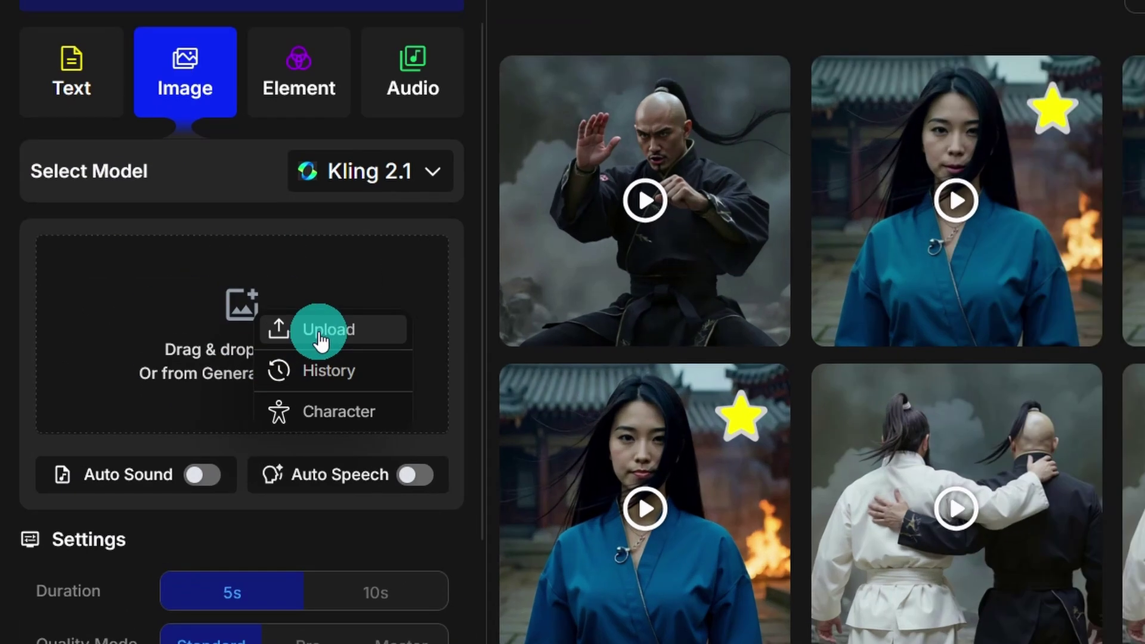
{"action": "left_click", "coordinate": [345, 370]}
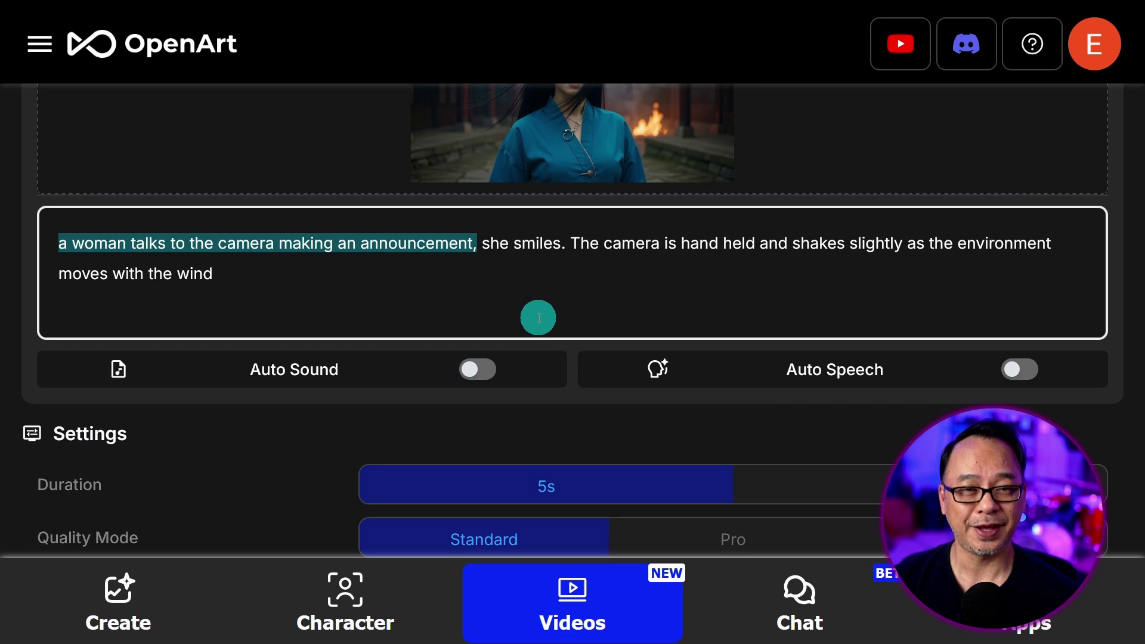
Highlight the prompt's camera-shake and wind-movement phrases to review them
{"action": "left_click_drag", "start_coordinate": [571, 243], "coordinate": [902, 243]}
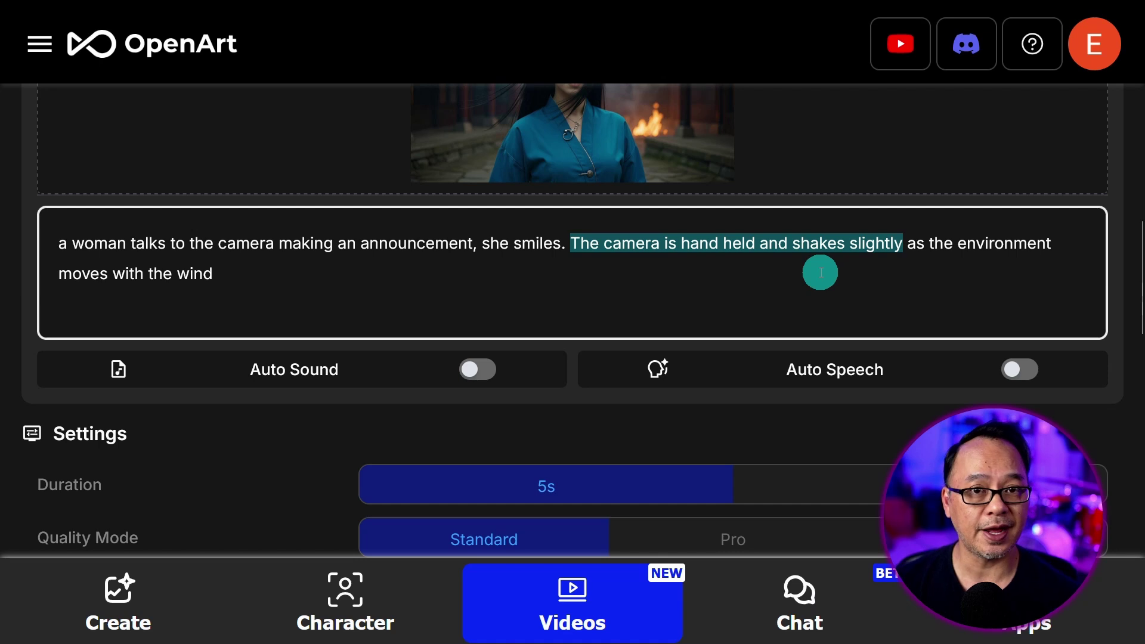
{"action": "left_click_drag", "start_coordinate": [905, 244], "coordinate": [851, 313]}
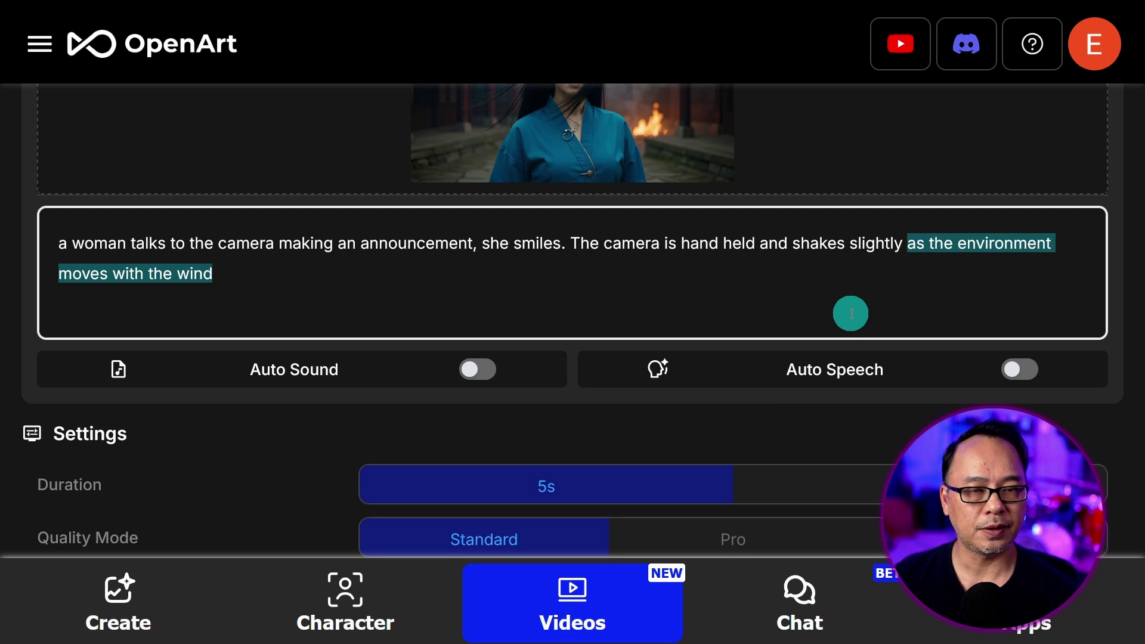
{"action": "scroll", "coordinate": [795, 284], "scroll_direction": "up", "scroll_amount": 5}
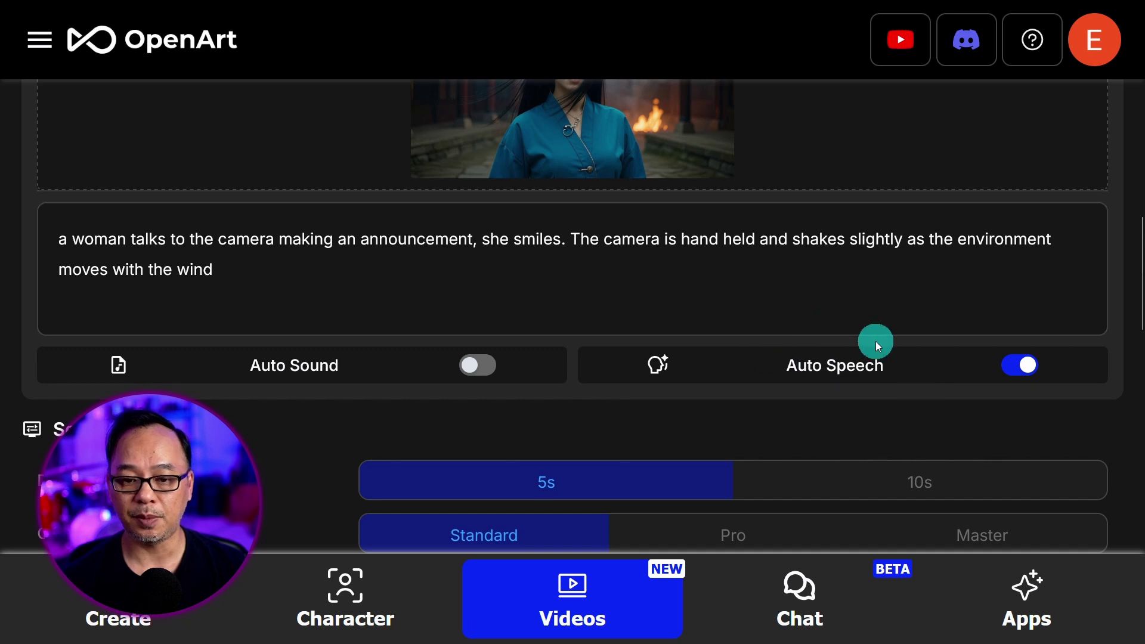
Enable Lip-sync in the Auto Speech settings and preview the Heart voice
{"action": "left_click", "coordinate": [886, 376]}
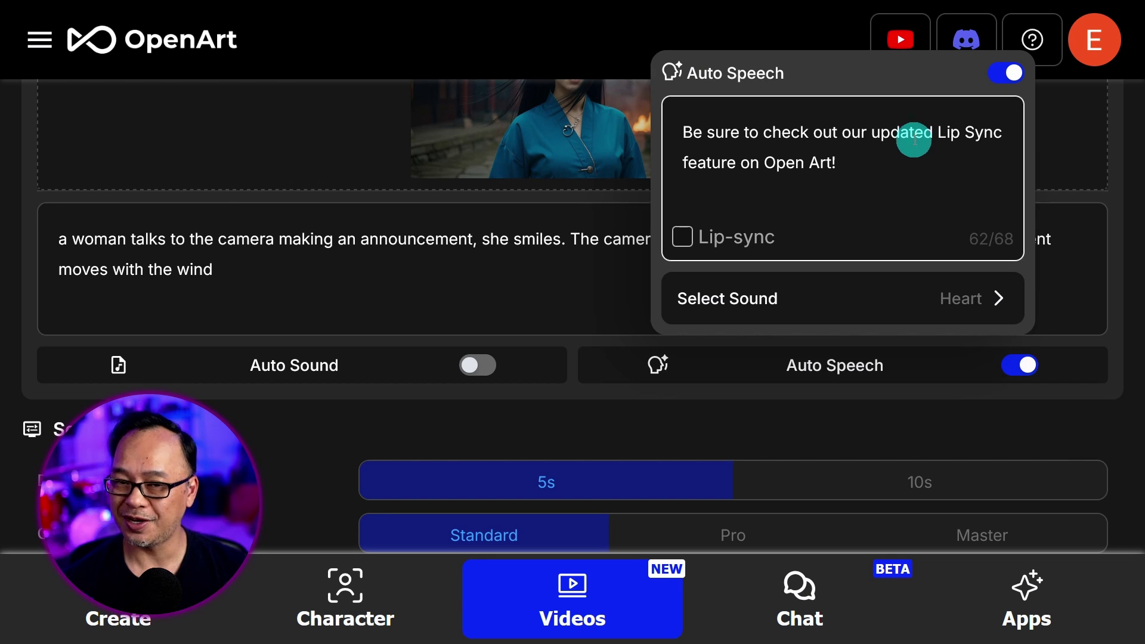
{"action": "left_click", "coordinate": [683, 237]}
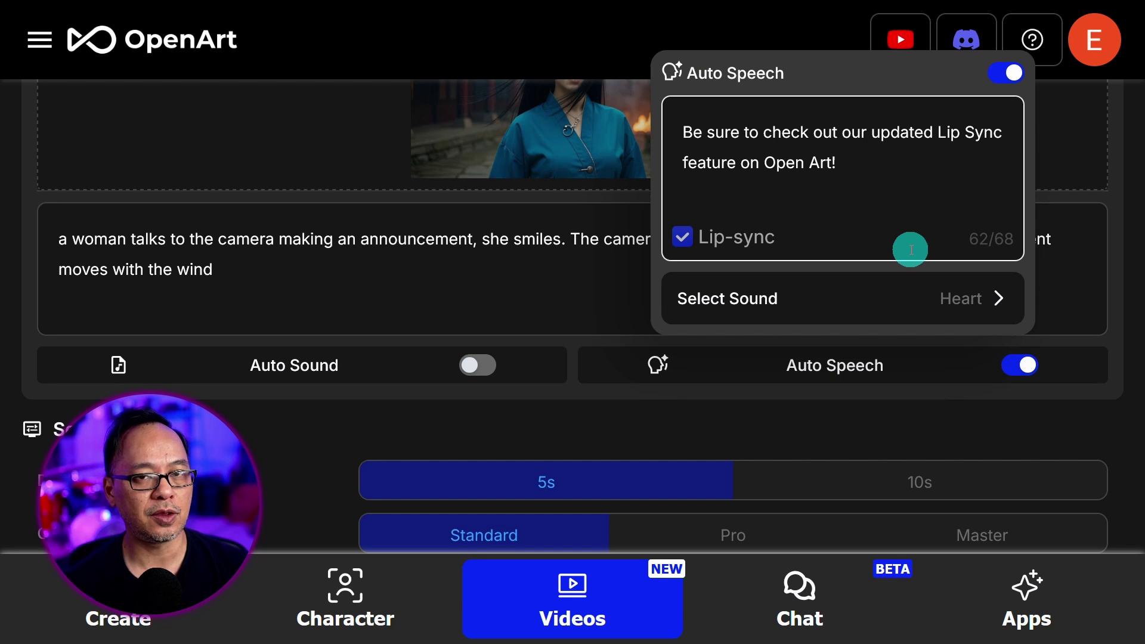
{"action": "left_click", "coordinate": [827, 305]}
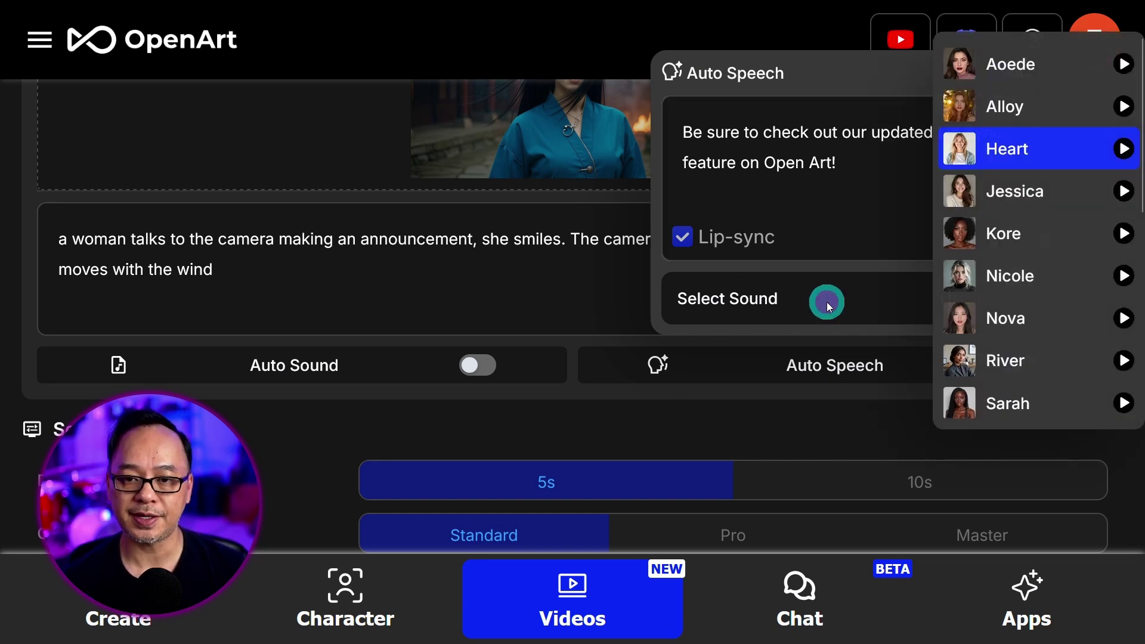
{"action": "scroll", "coordinate": [1051, 179], "scroll_direction": "down", "scroll_amount": 5}
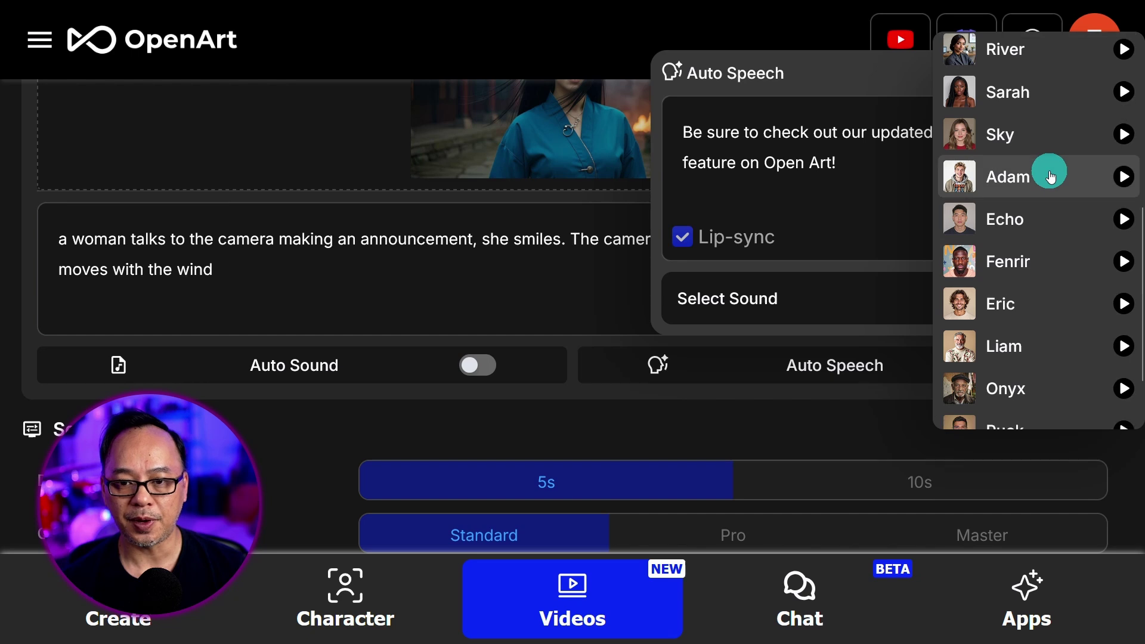
{"action": "scroll", "coordinate": [1049, 182], "scroll_direction": "down", "scroll_amount": 2}
{"action": "scroll", "coordinate": [1057, 279], "scroll_direction": "up", "scroll_amount": 8}
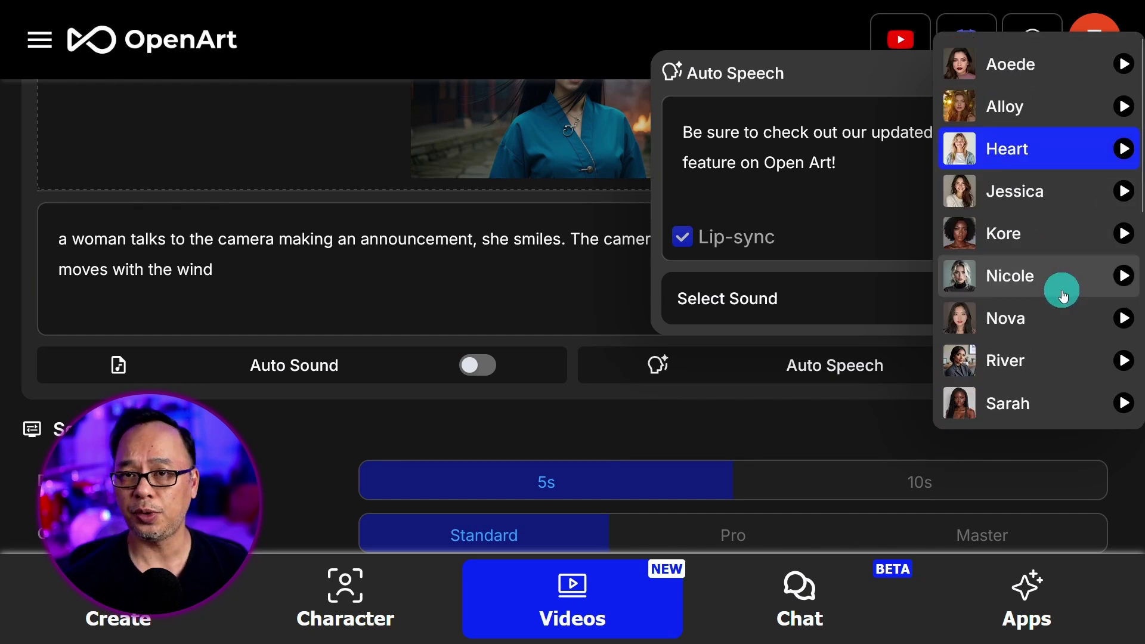
{"action": "left_click", "coordinate": [1123, 150]}
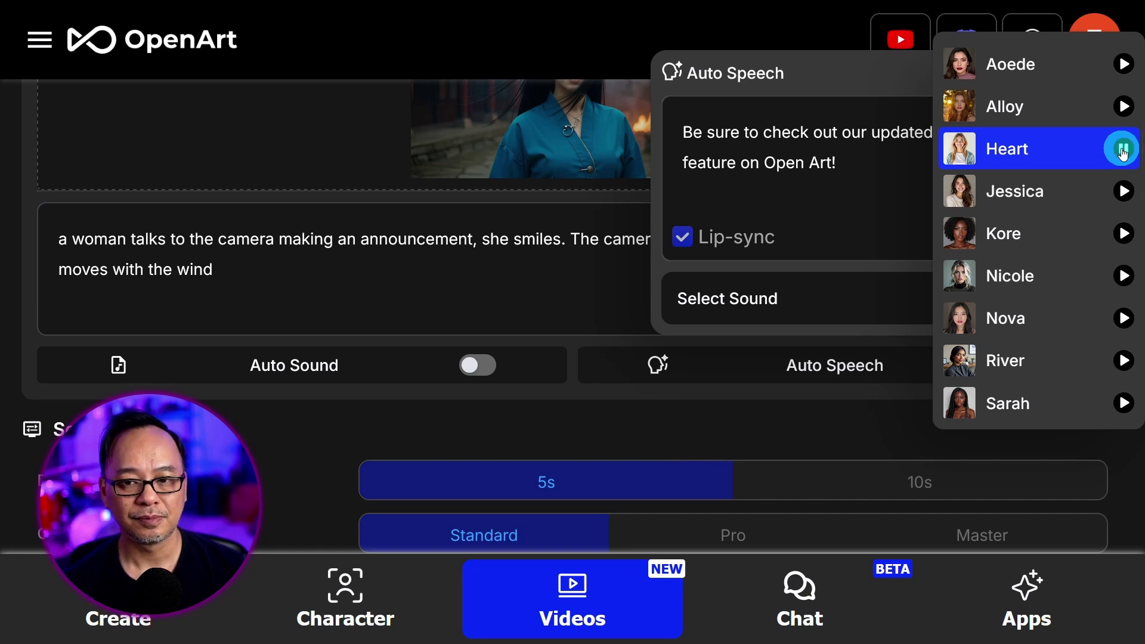
{"action": "left_click", "coordinate": [1129, 163]}
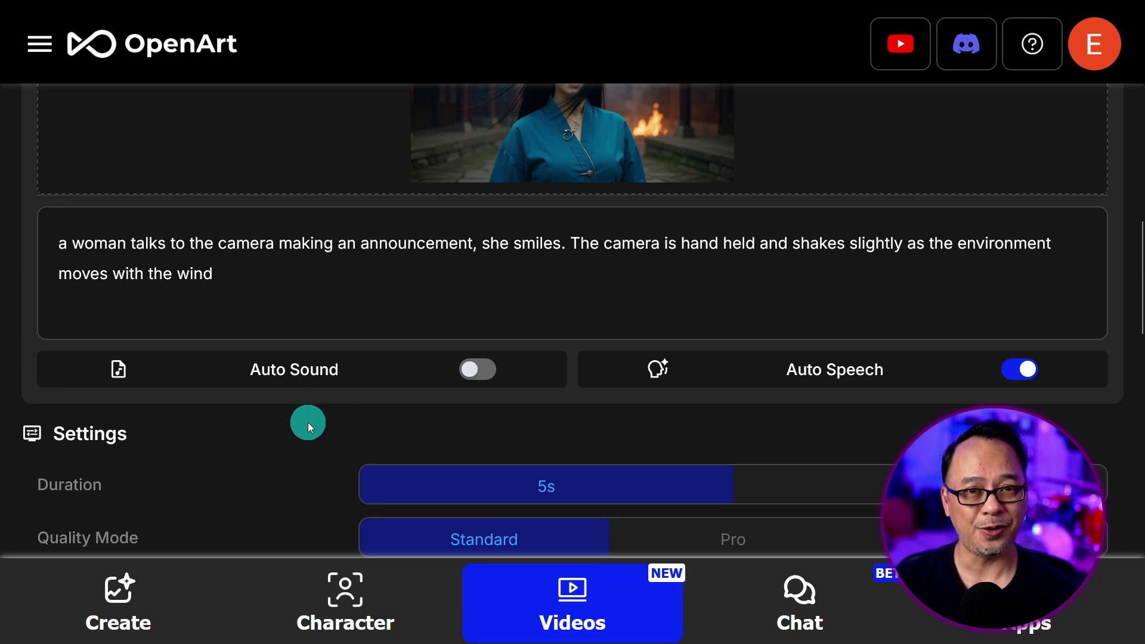
Scroll the generation gallery and view a finished woman-in-blue clip full-frame
{"action": "scroll", "coordinate": [307, 422], "scroll_direction": "down", "scroll_amount": 3}
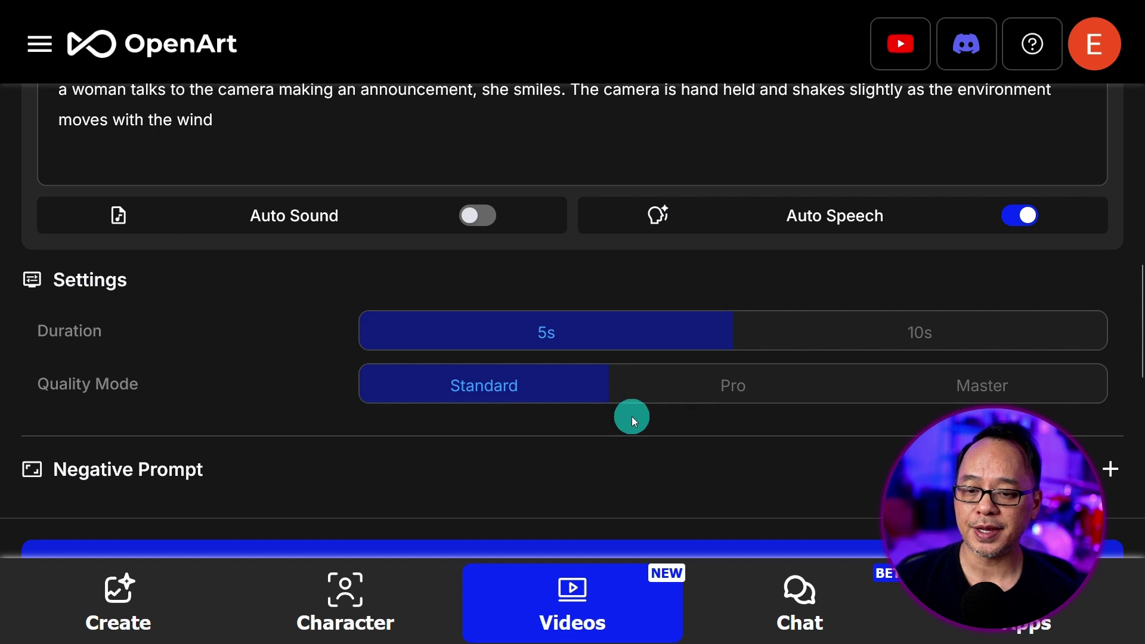
{"action": "scroll", "coordinate": [634, 417], "scroll_direction": "down", "scroll_amount": 5}
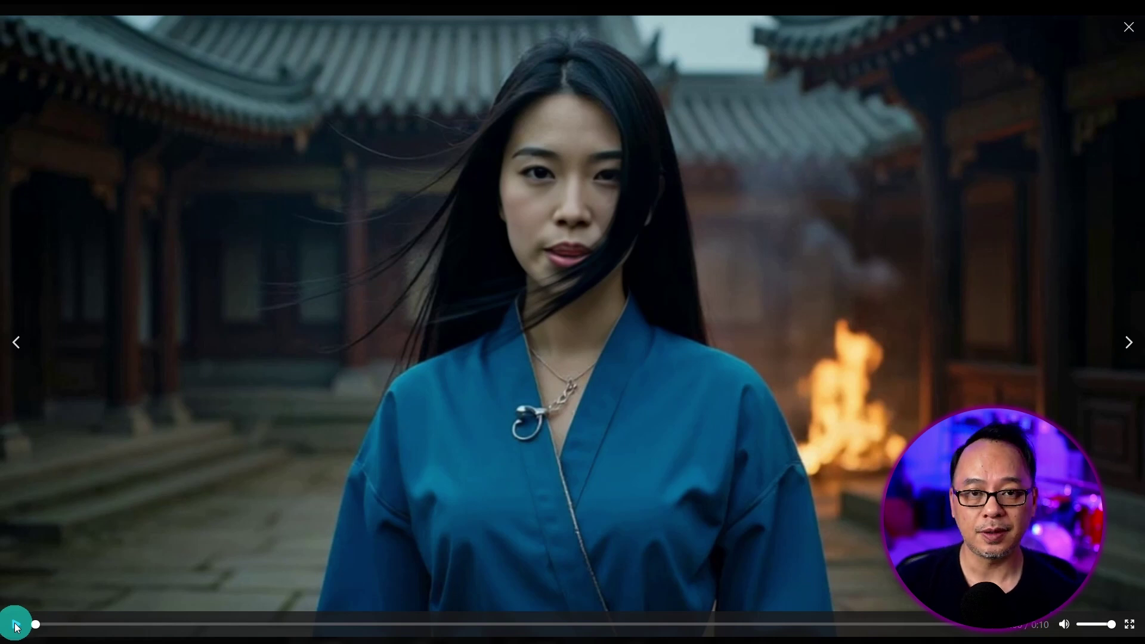
{"action": "left_click", "coordinate": [17, 626]}
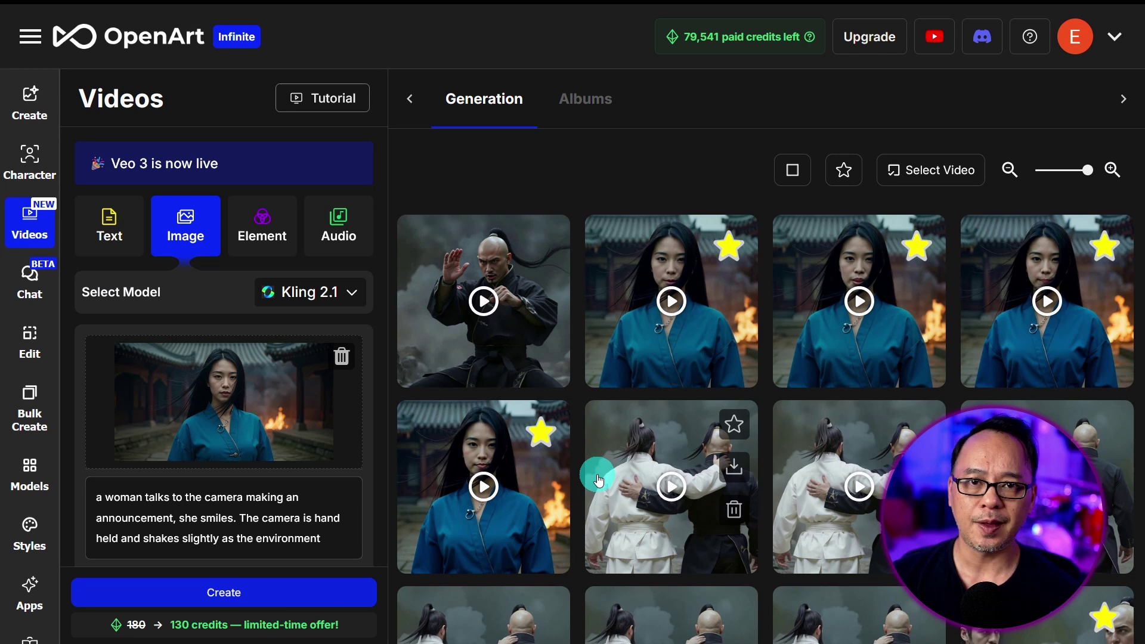
In the Audio tab, load the bald fighter's clip from history and attach a 0:03 voice file
{"action": "left_click", "coordinate": [338, 234]}
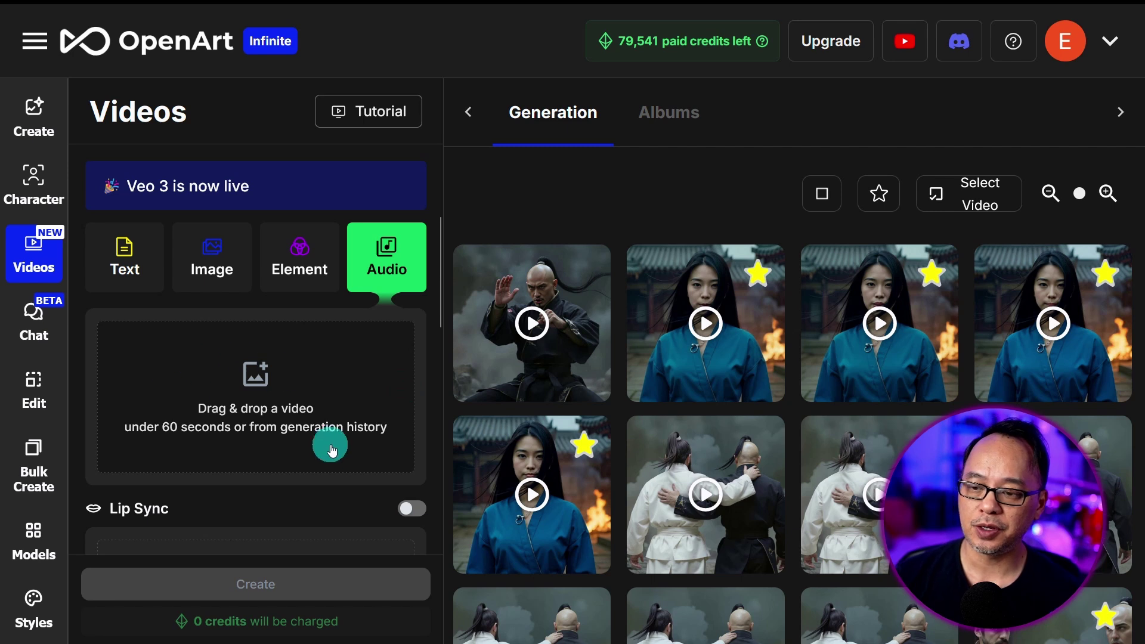
{"action": "left_click", "coordinate": [264, 408]}
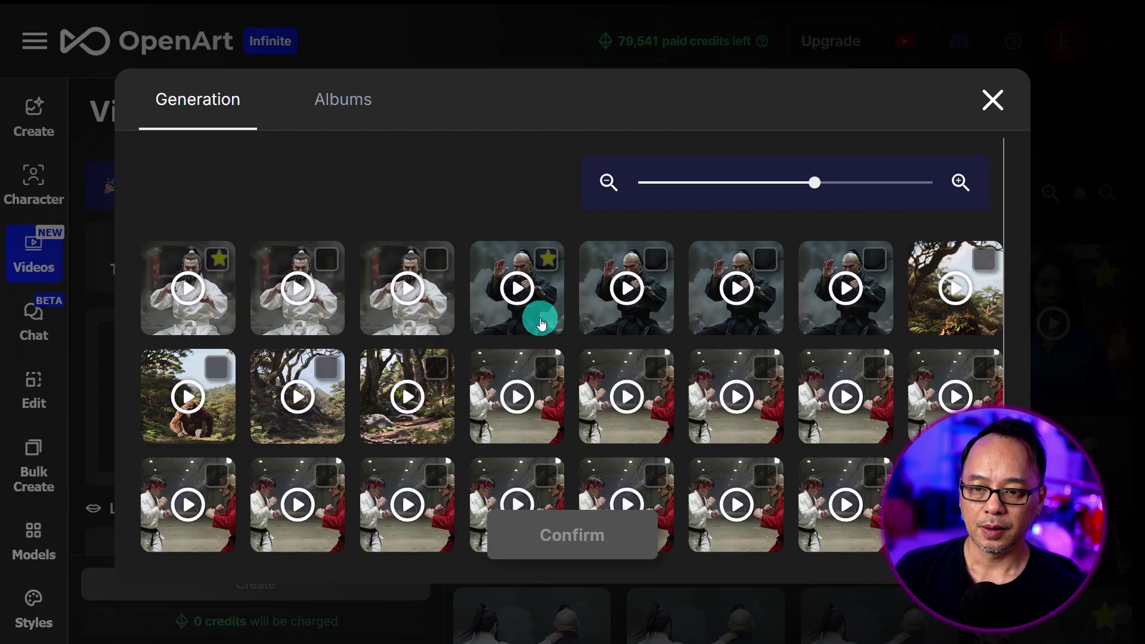
{"action": "left_click", "coordinate": [537, 317]}
{"action": "left_click", "coordinate": [588, 534]}
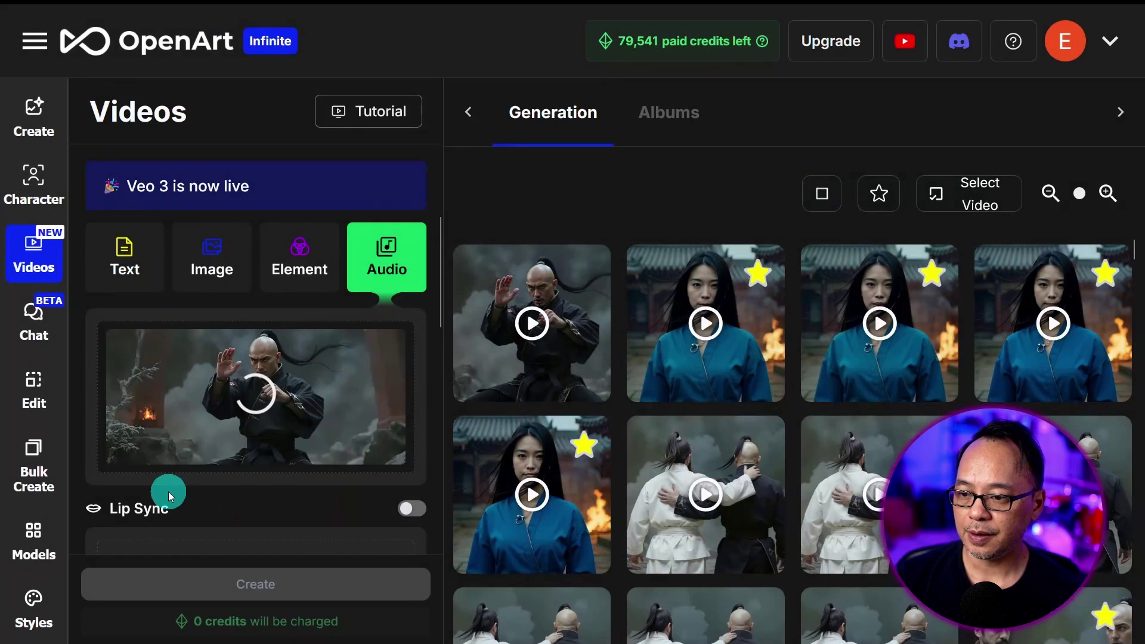
{"action": "scroll", "coordinate": [302, 275], "scroll_direction": "down", "scroll_amount": 4}
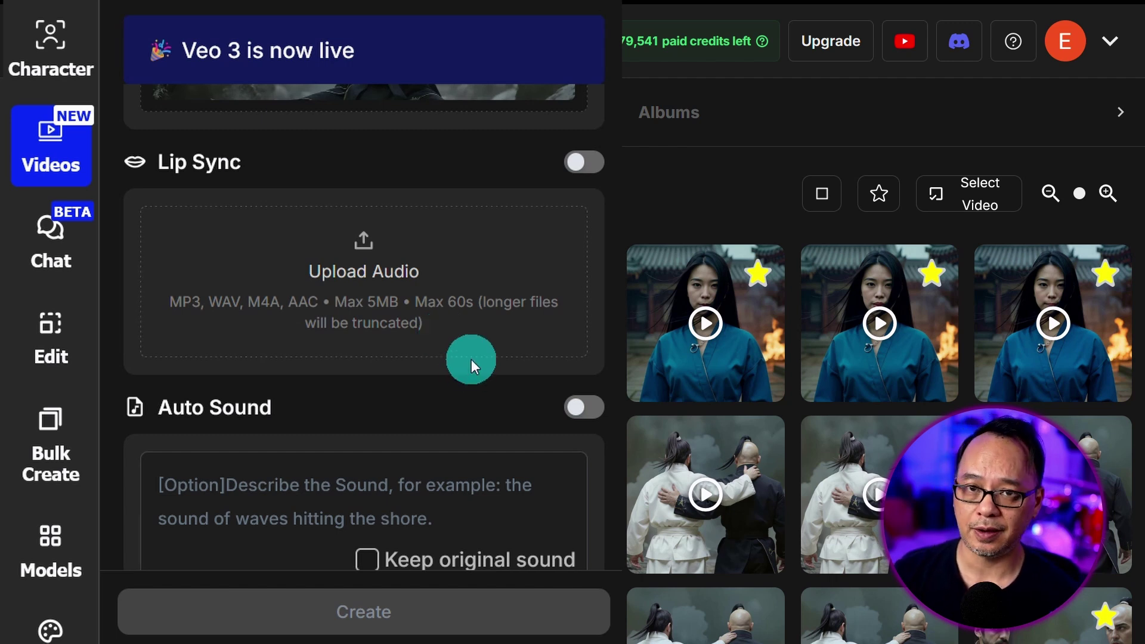
{"action": "left_click_drag", "start_coordinate": [471, 359], "coordinate": [312, 295]}
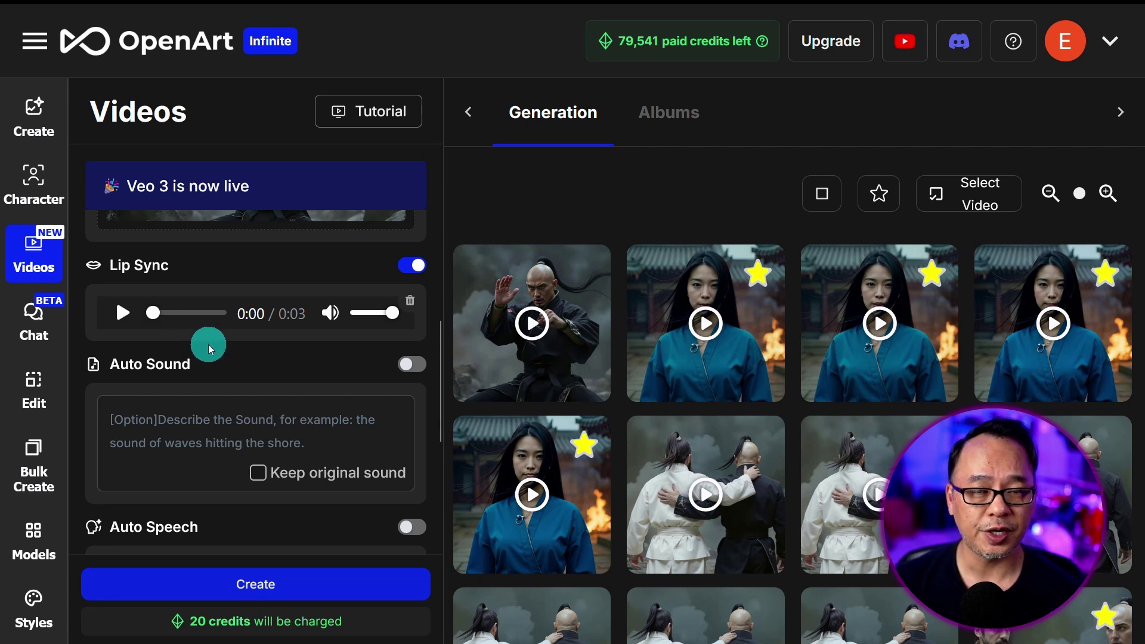
Enable Auto Sound with 'the sound of wind' and keep the original sound
{"action": "left_click", "coordinate": [122, 312]}
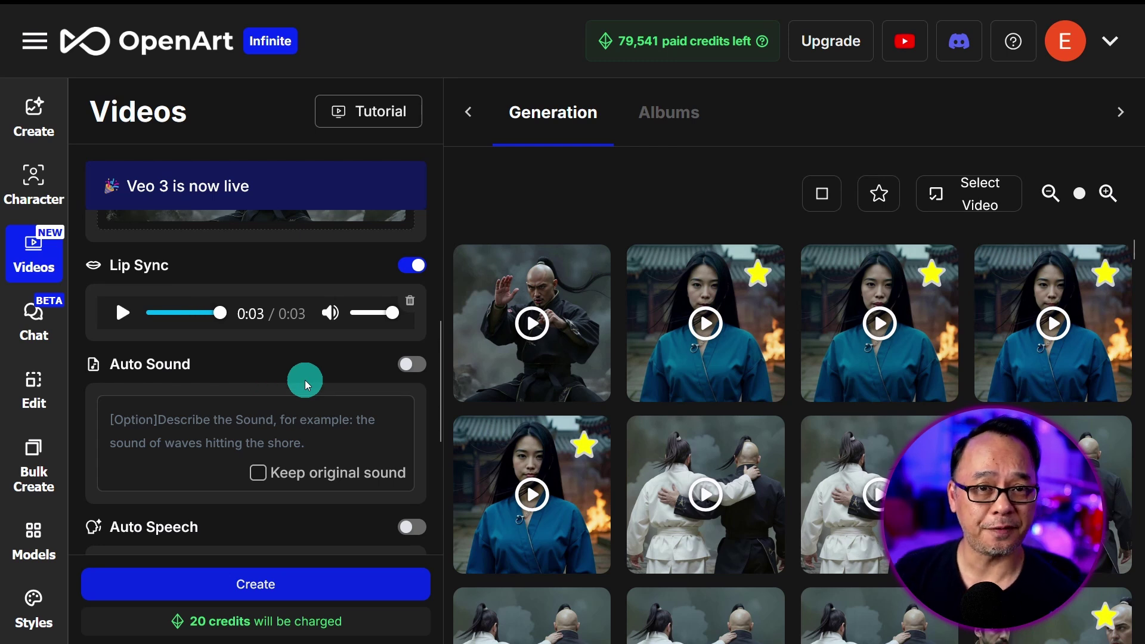
{"action": "scroll", "coordinate": [257, 252], "scroll_direction": "down", "scroll_amount": 2}
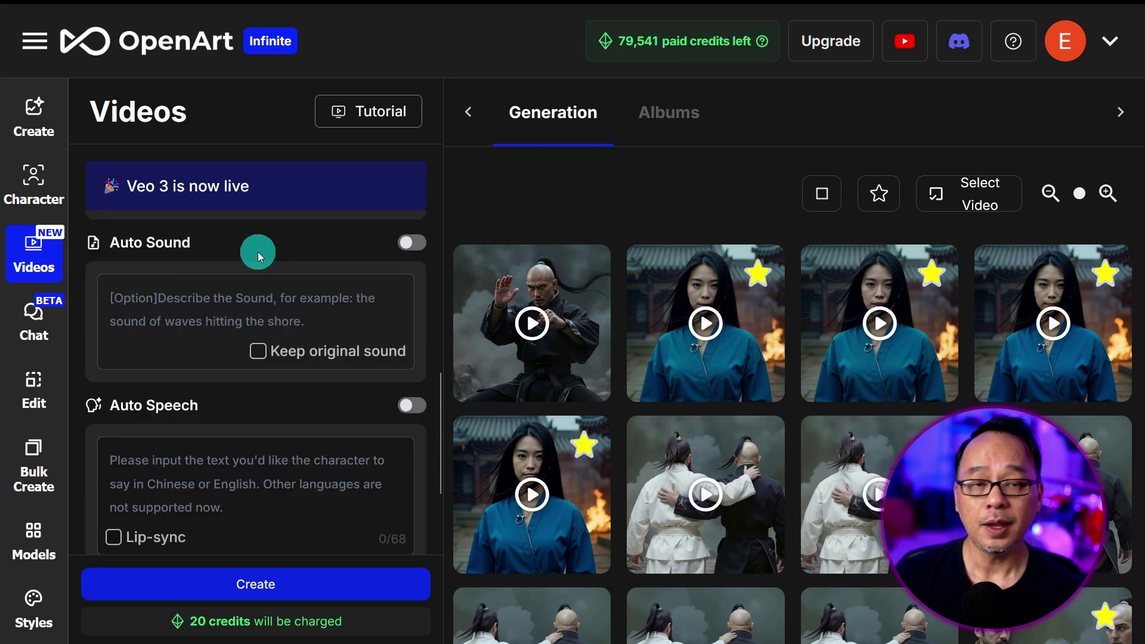
{"action": "left_click", "coordinate": [410, 243]}
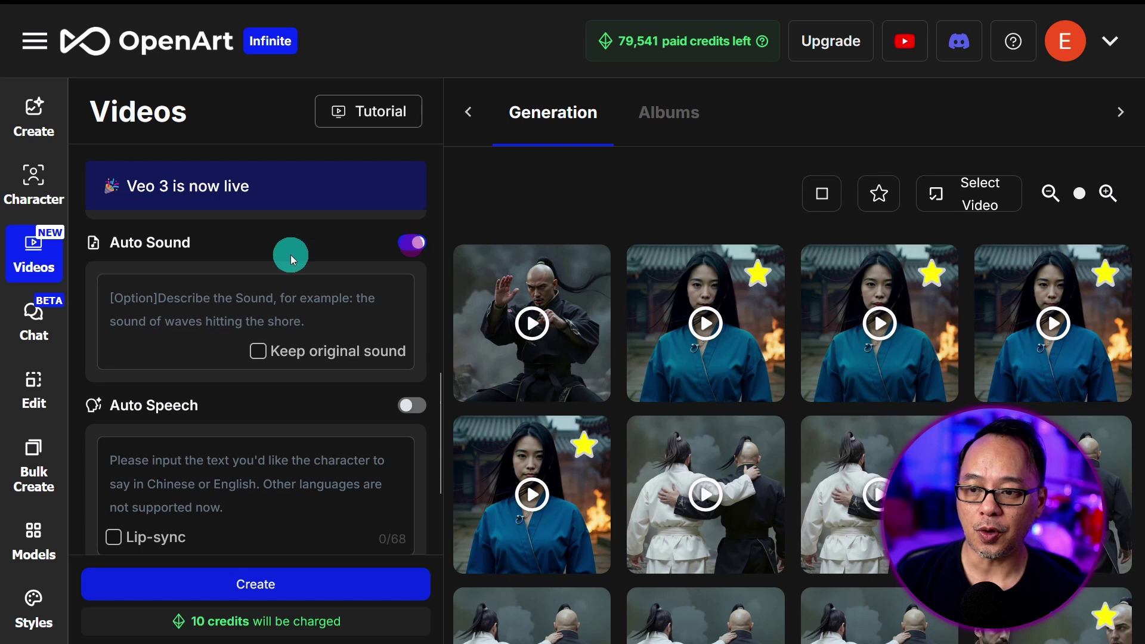
{"action": "left_click", "coordinate": [260, 313]}
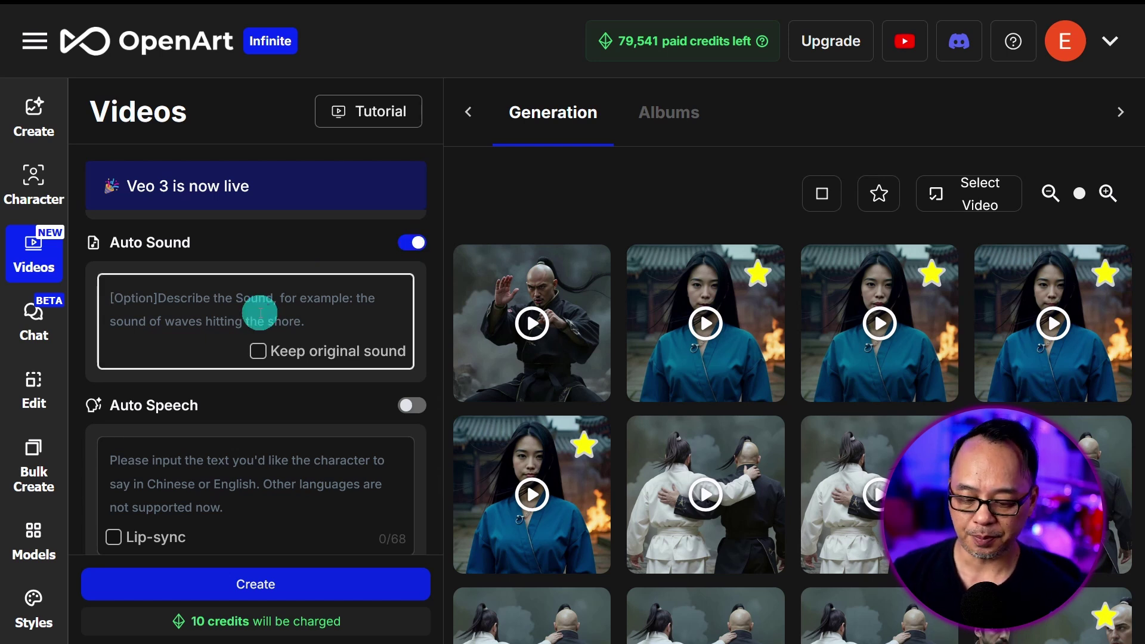
{"action": "type", "text": "the sound of "}
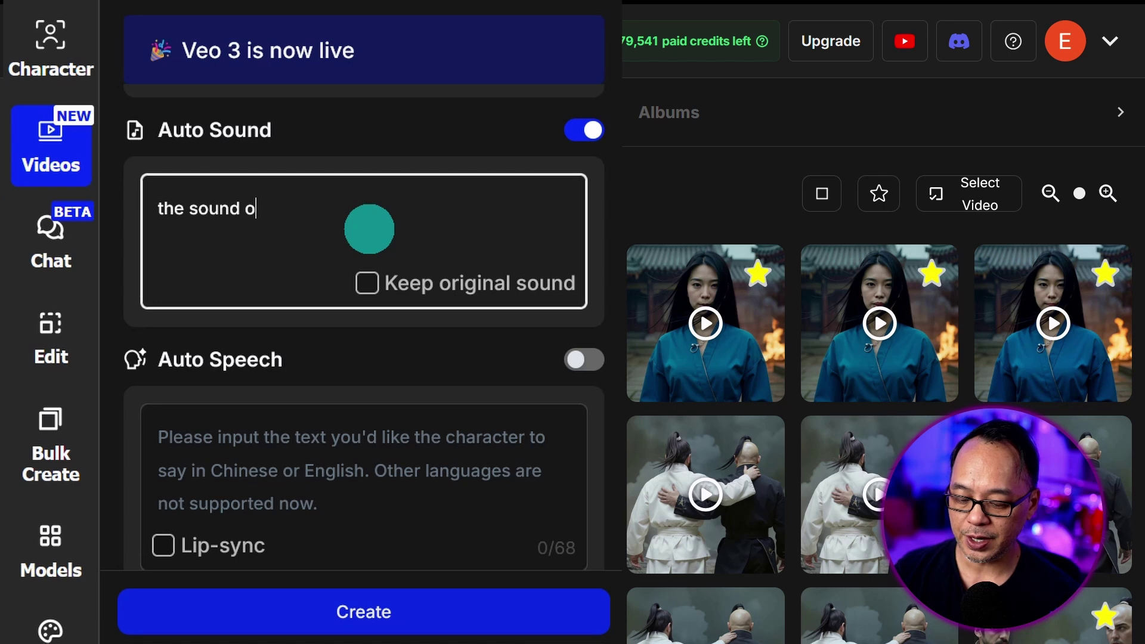
{"action": "type", "text": "wind"}
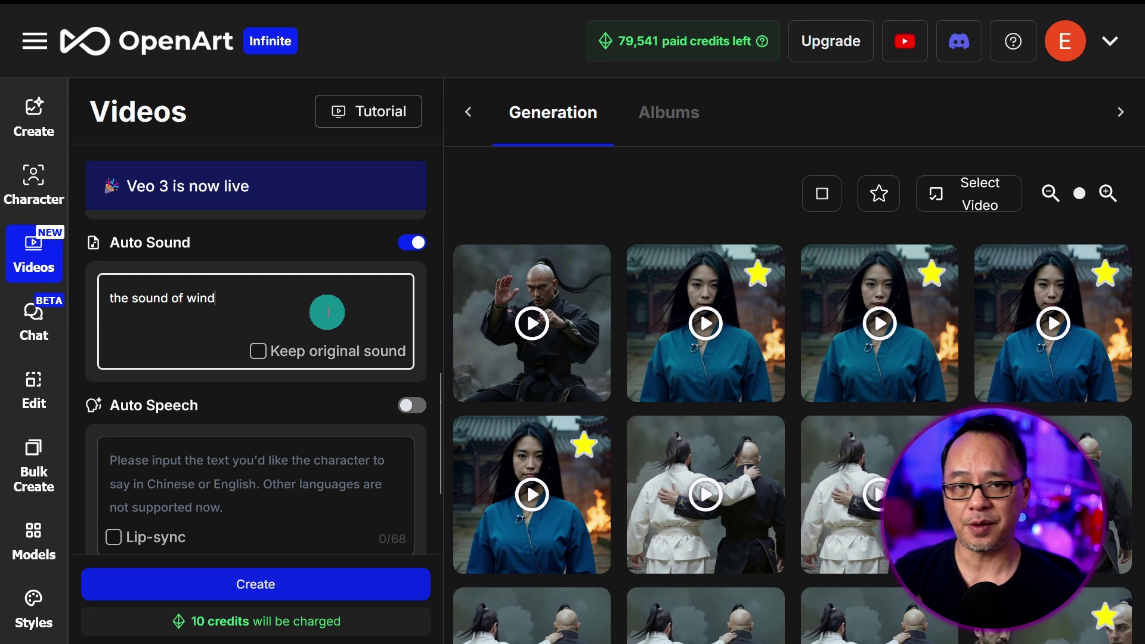
{"action": "left_click", "coordinate": [258, 352]}
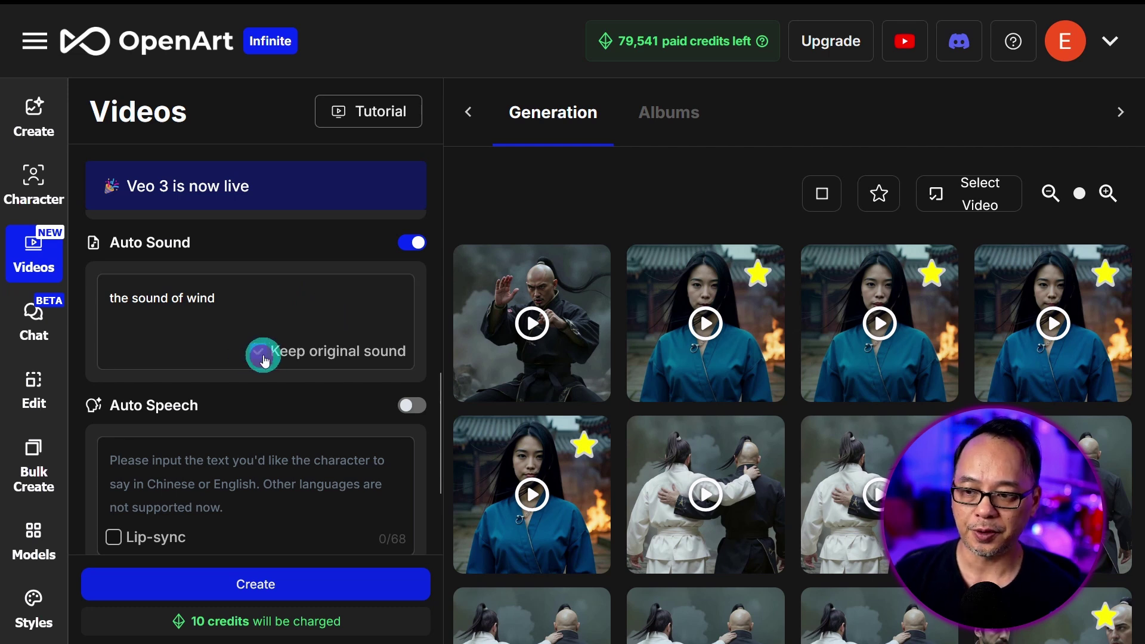
Play the bald fighter's clip in the viewer and pause it partway
{"action": "scroll", "coordinate": [248, 306], "scroll_direction": "down", "scroll_amount": 2}
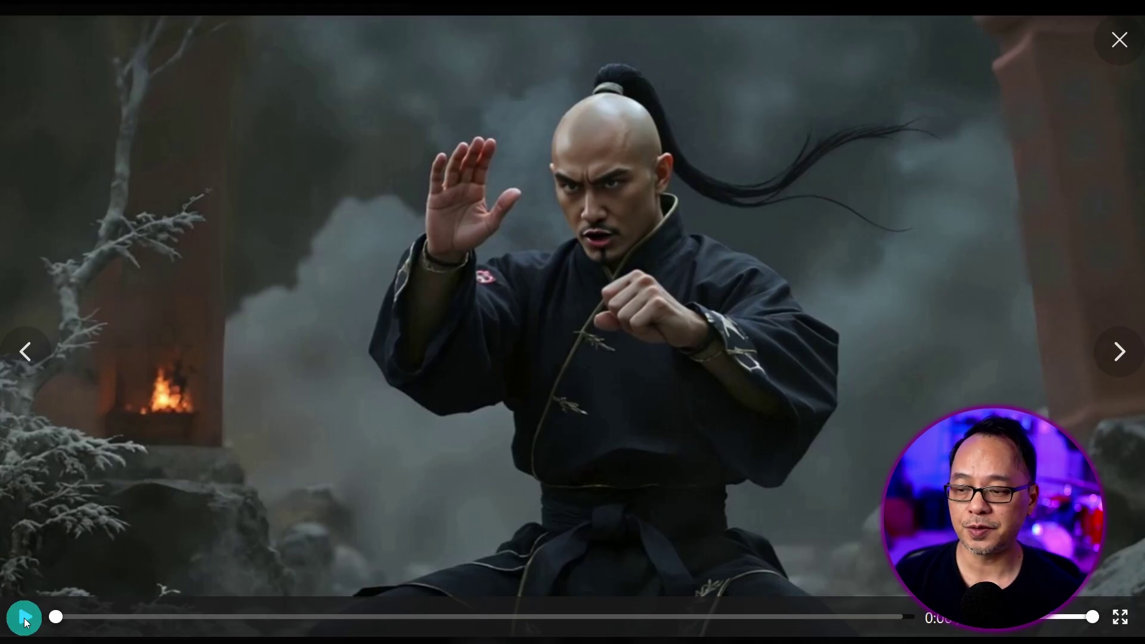
{"action": "left_click", "coordinate": [24, 617]}
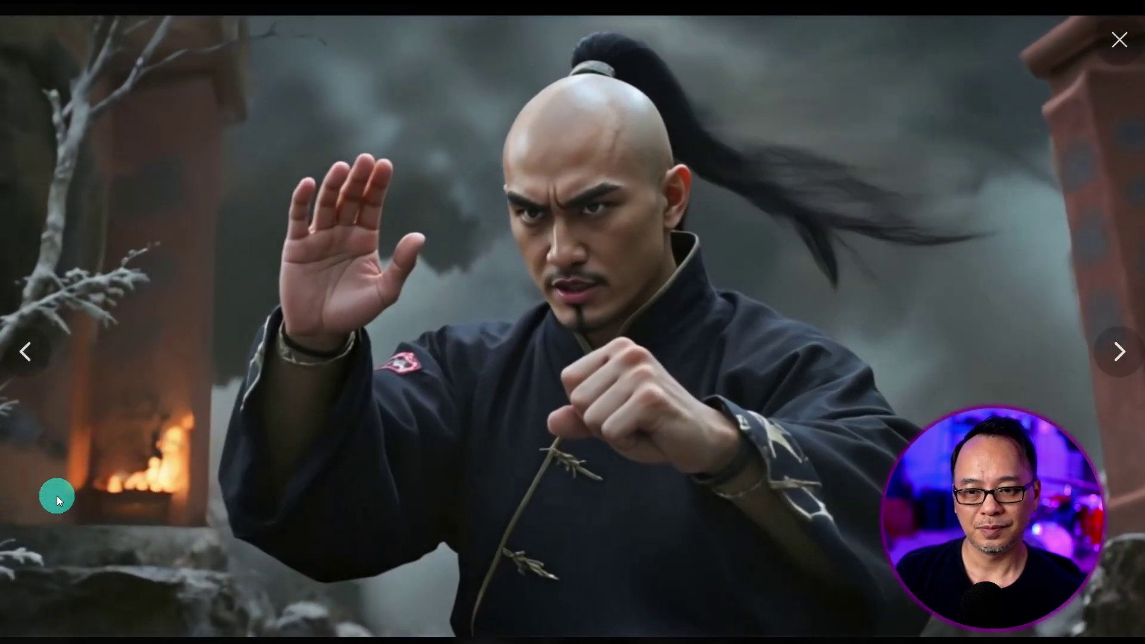
{"action": "left_click", "coordinate": [656, 225]}
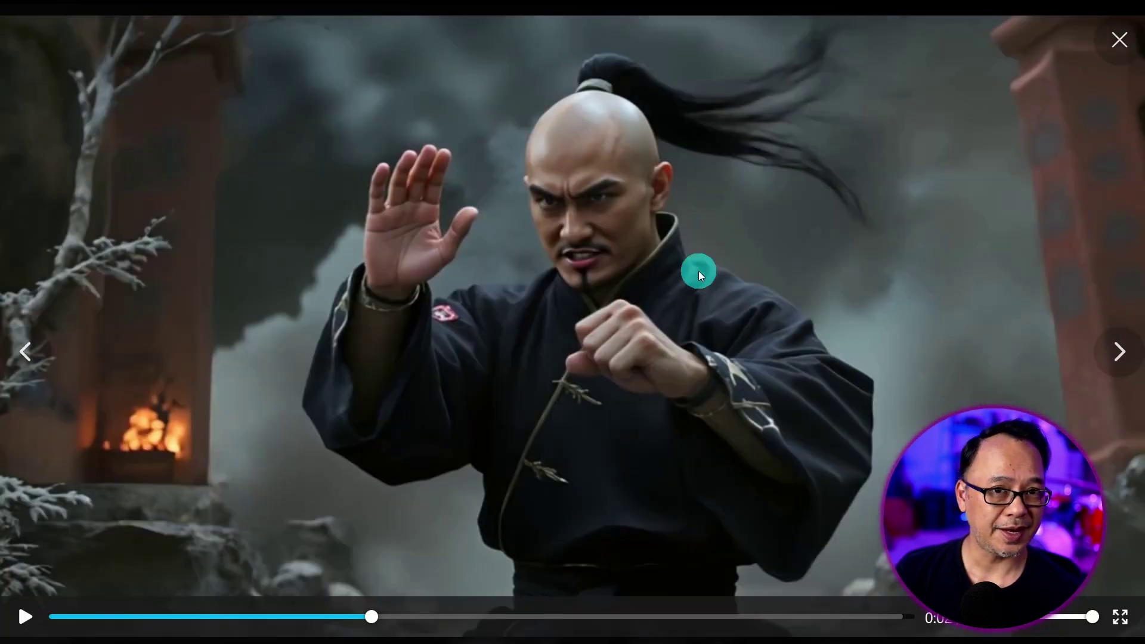